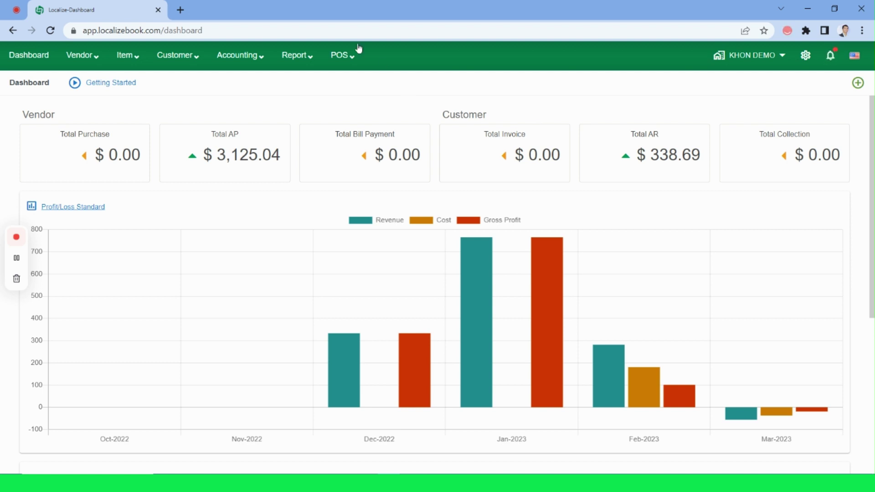
Step: Open the customer center and review the AR balances of the listed customers
click(194, 50)
click(180, 84)
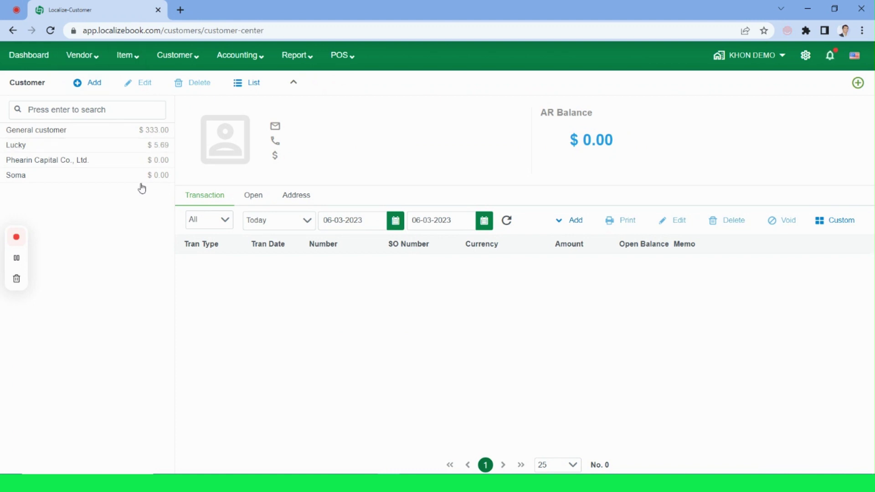
click(146, 134)
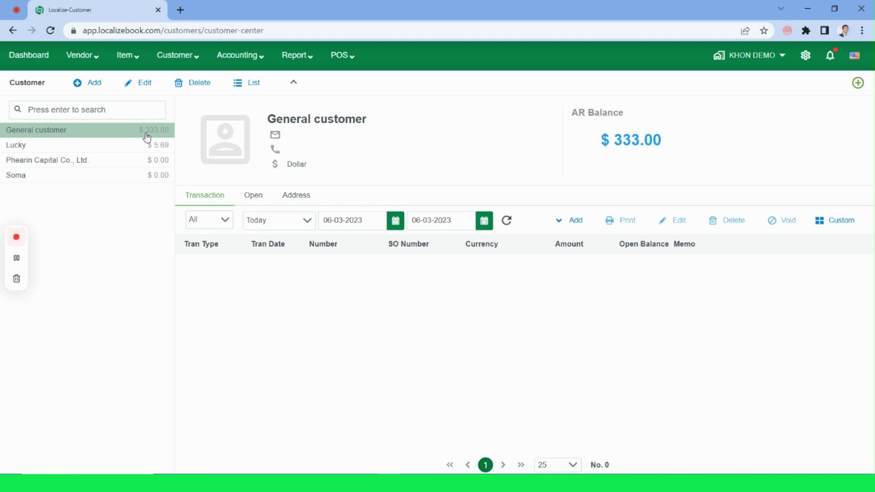
click(137, 164)
click(133, 177)
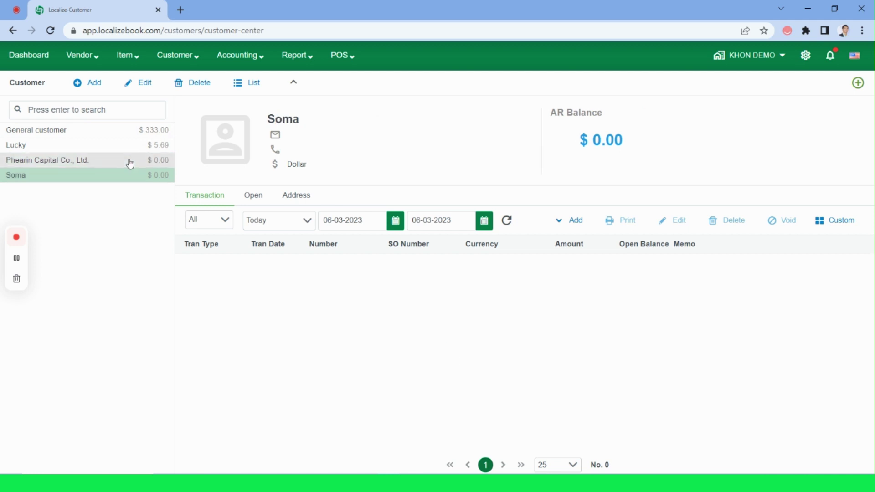
click(129, 161)
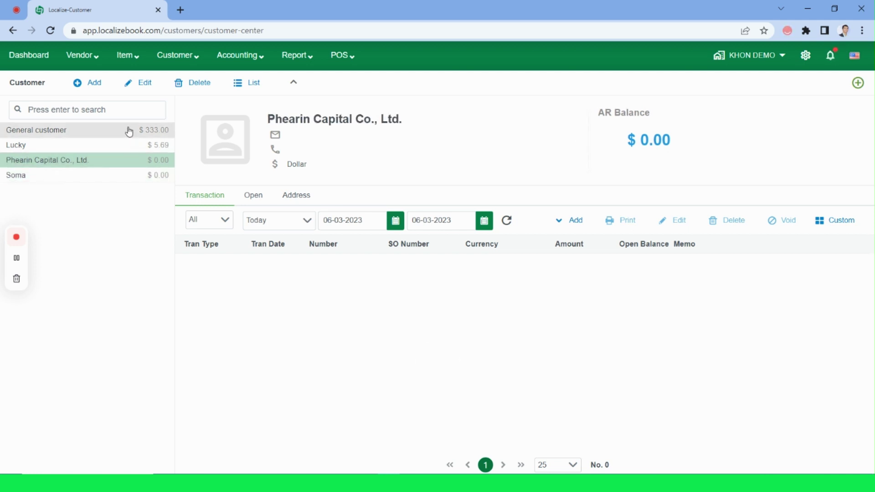
Step: Start a new collection for General customer and select its open invoice dated 14-12-2022 for payment
click(128, 132)
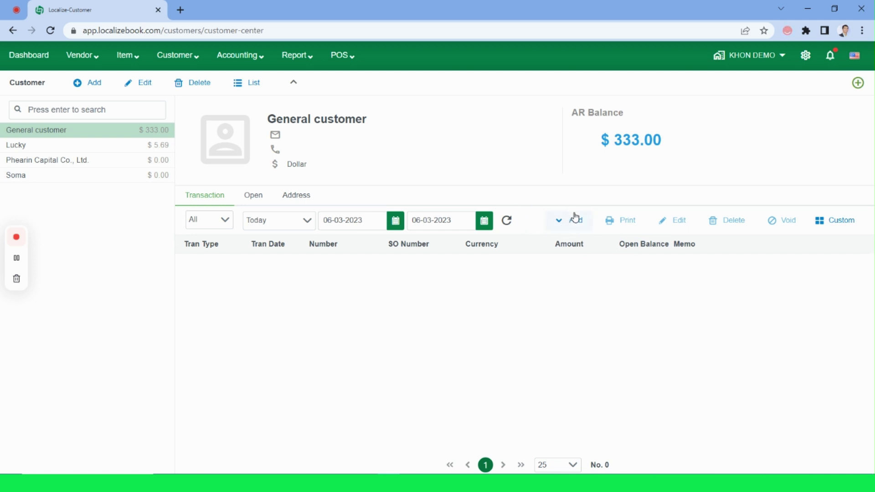
click(563, 224)
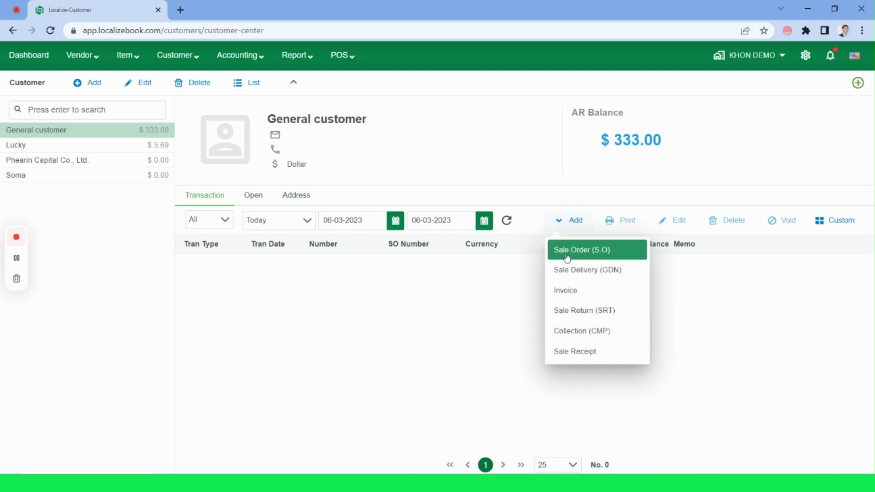
click(591, 329)
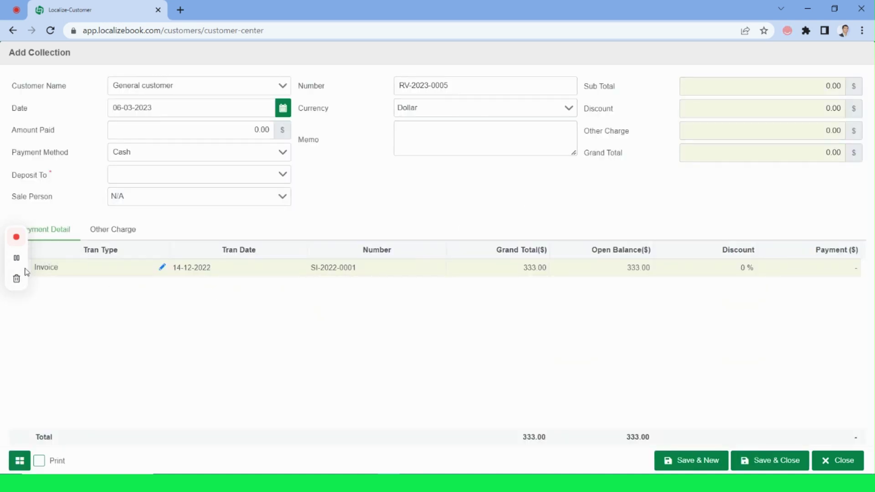
drag(23, 279, 21, 348)
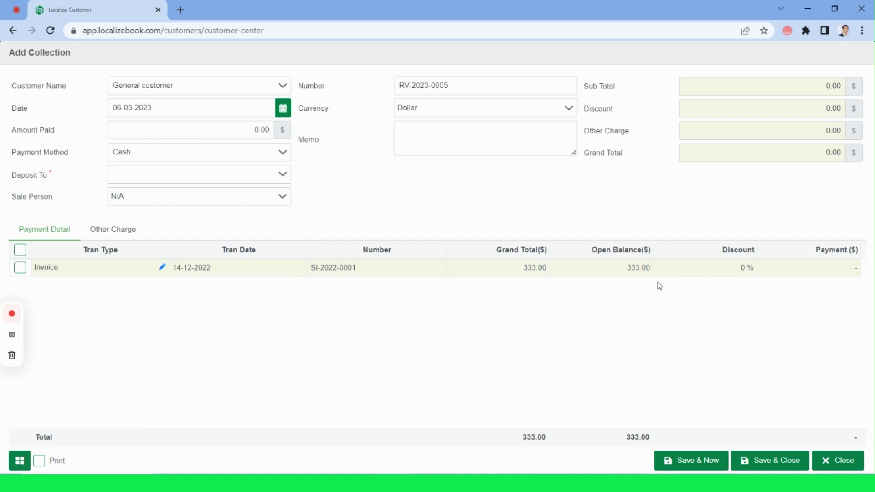
click(20, 268)
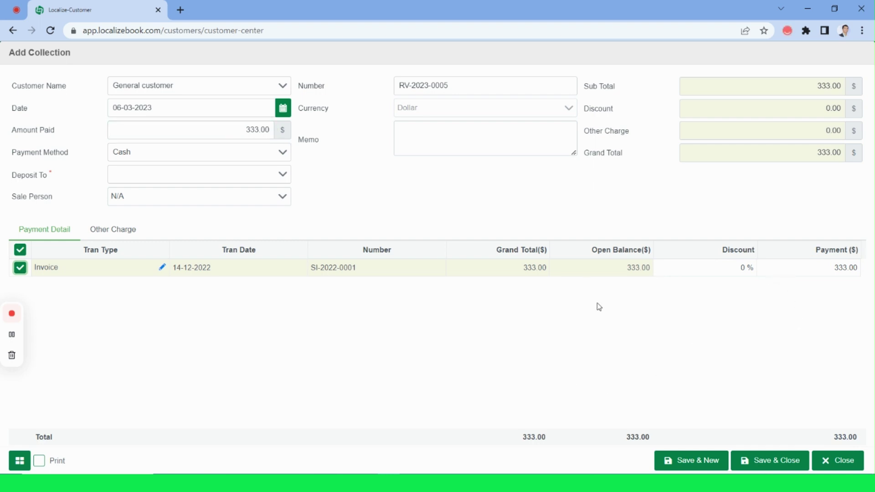
Step: Set the payment for the selected invoice to 150
click(407, 135)
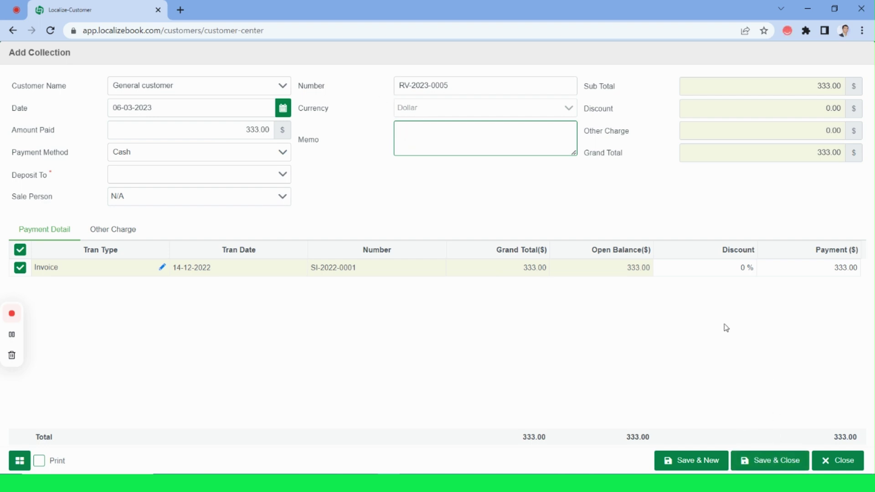
click(830, 272)
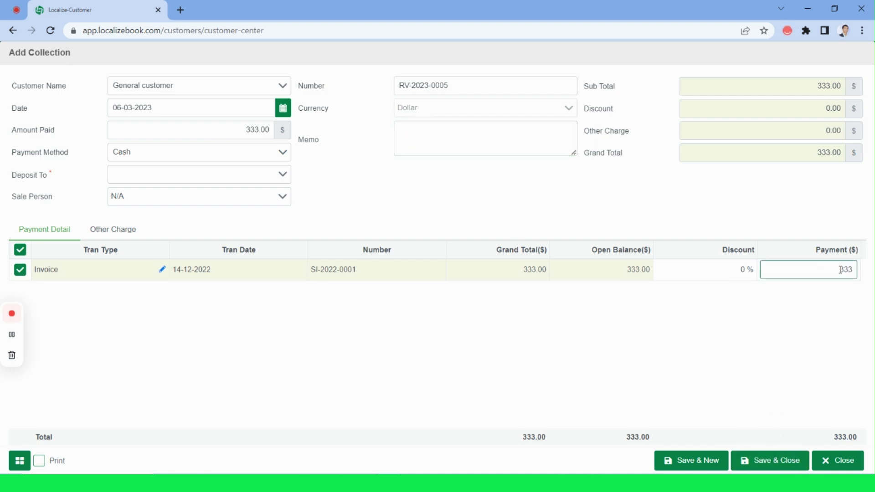
drag(835, 272, 850, 268)
text(150)
key(Return)
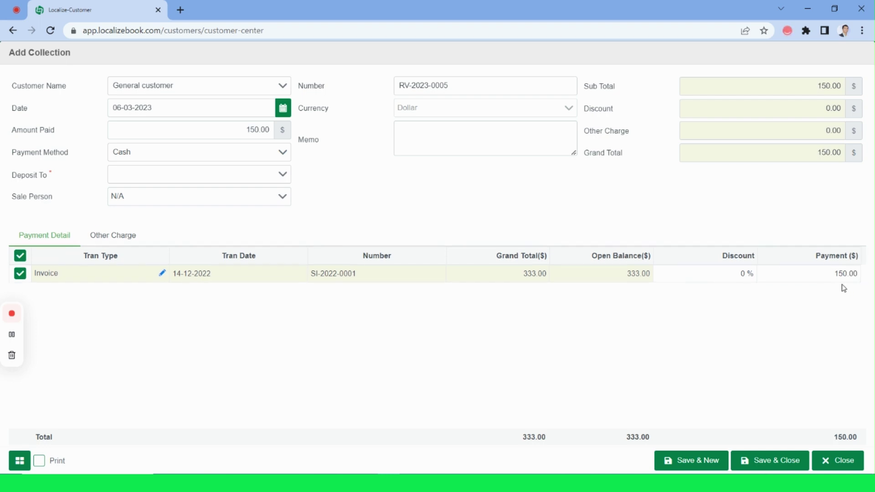
Step: Complete the collection with the memo "first payment" and payment method ABA, and save and close it
click(430, 139)
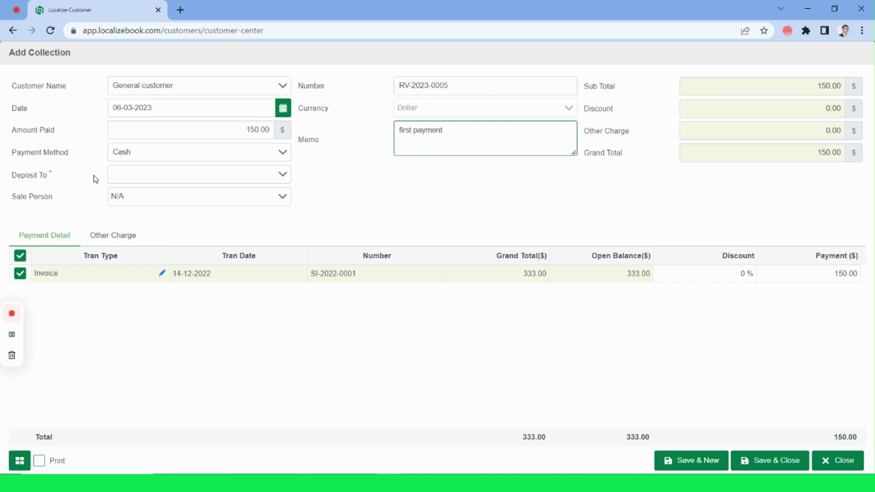
click(282, 155)
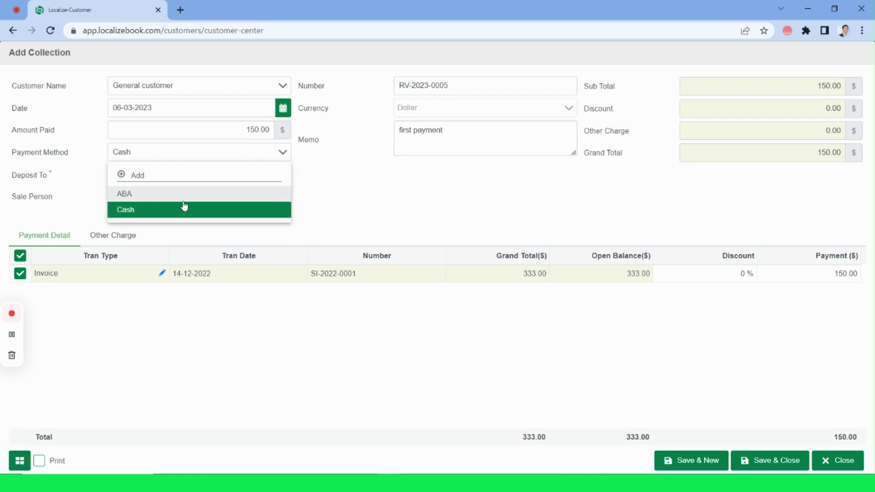
click(215, 195)
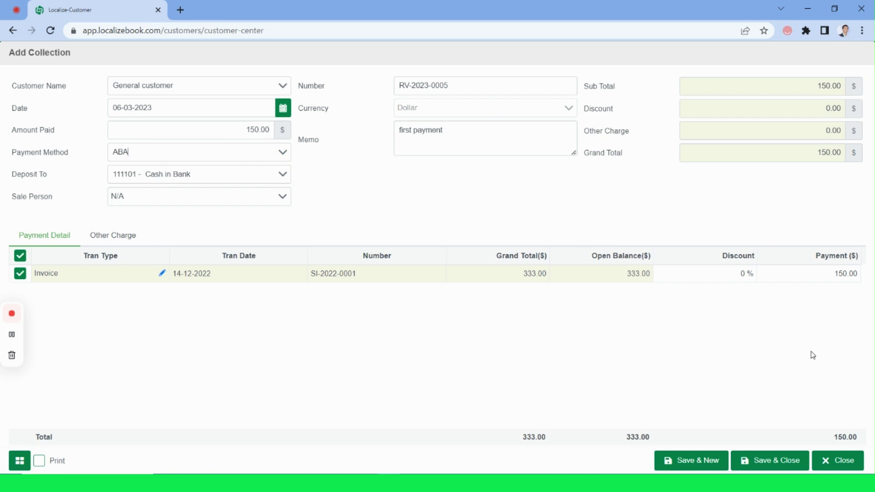
click(779, 461)
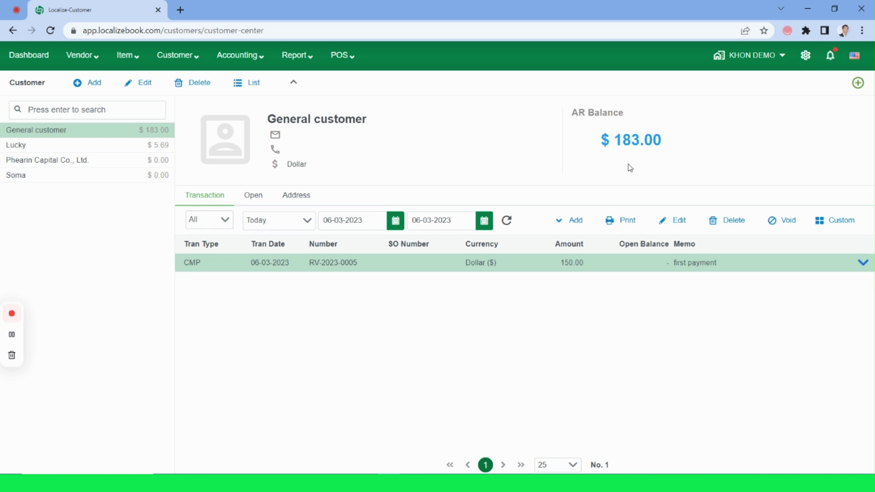
Step: Start a new collection for the last customer in the list
click(94, 175)
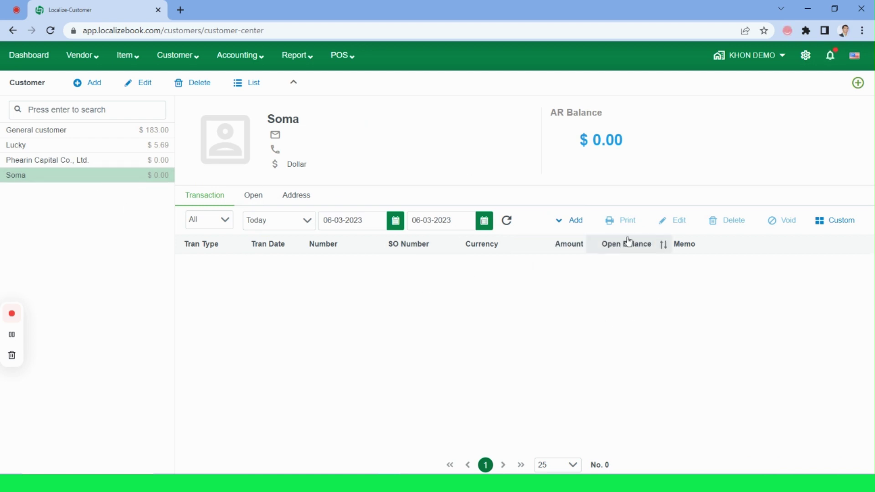
click(564, 230)
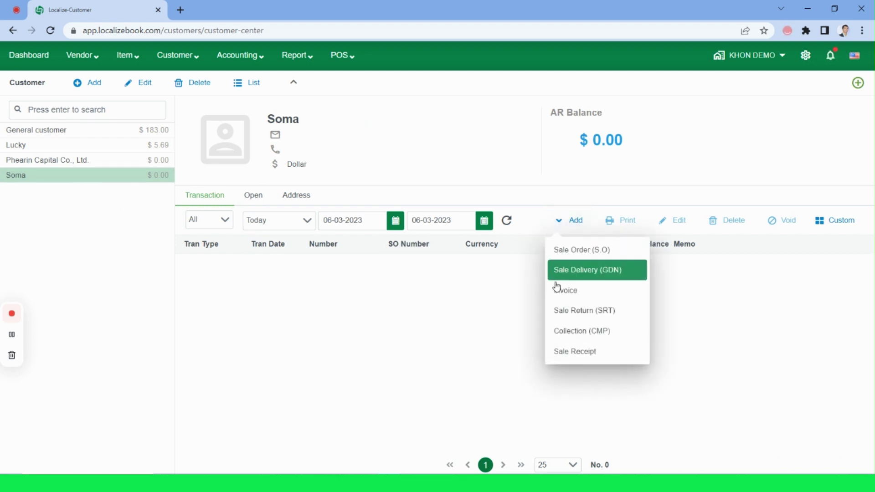
click(592, 332)
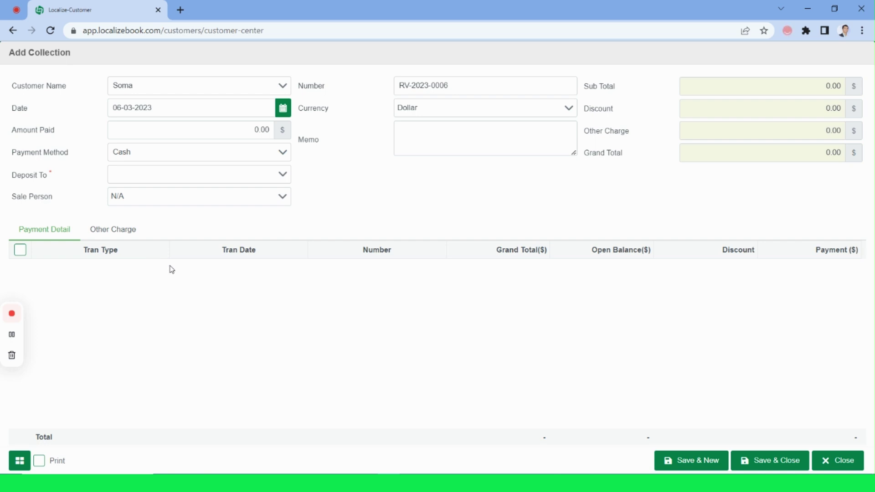
Step: Enter an other charge with the memo "deposit" and amount 200, assigned to the Customer Deposit account
click(116, 232)
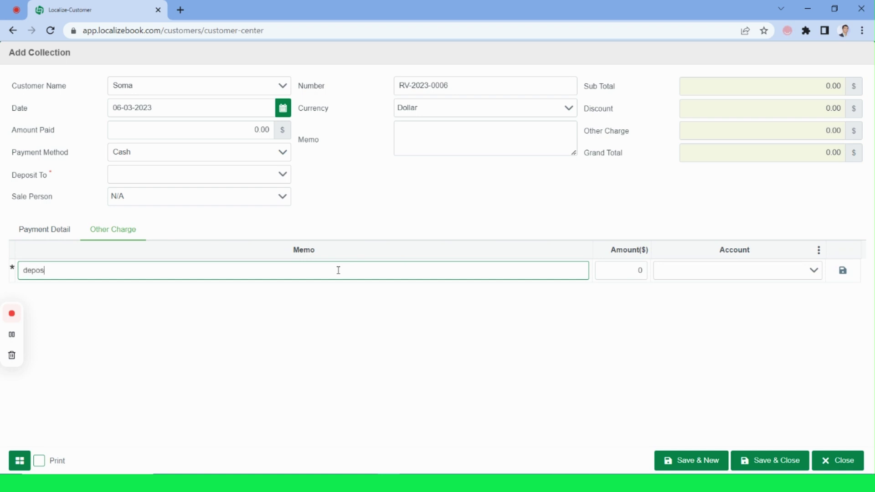
key(Tab)
key(Tab)
click(694, 272)
text(cus)
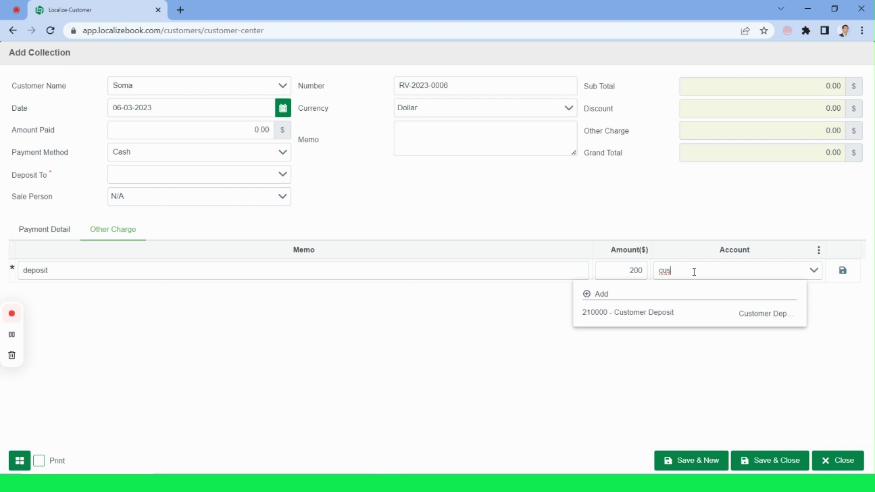
click(661, 313)
Step: Copy "deposit" from the charge line into the collection's memo and set the payment method to ABA
drag(100, 269, 21, 277)
key(ctrl+c)
click(437, 133)
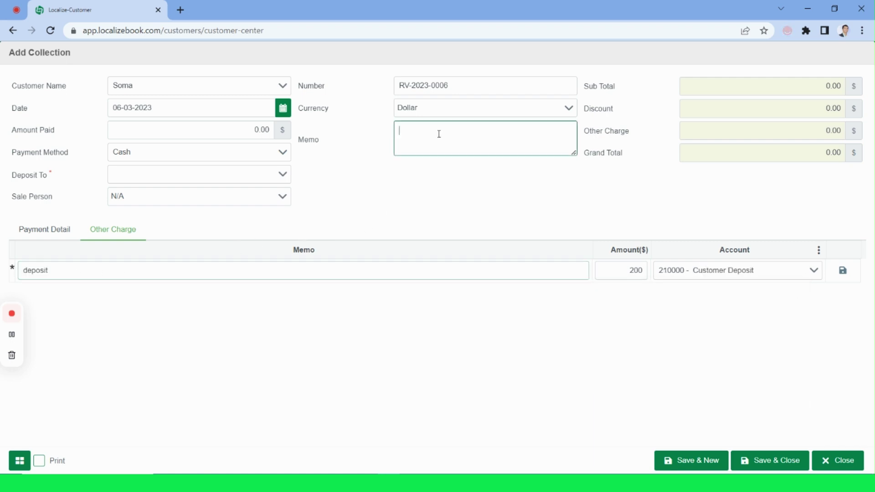
key(ctrl+v)
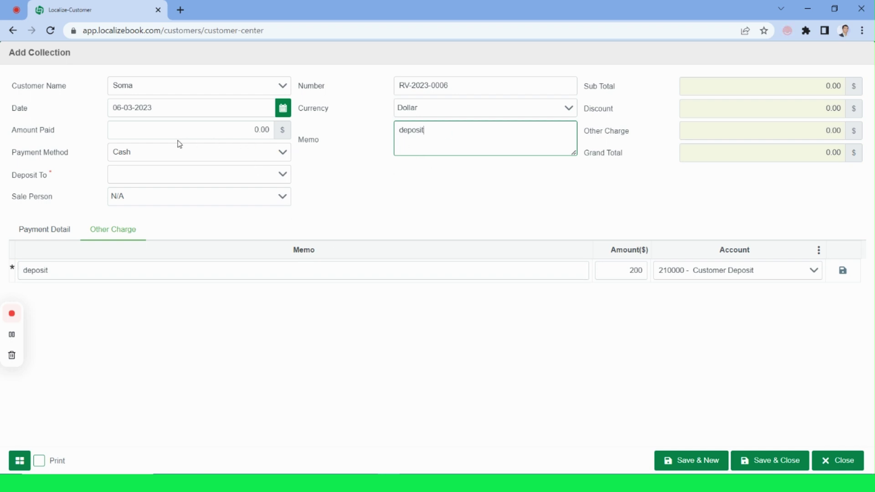
click(283, 152)
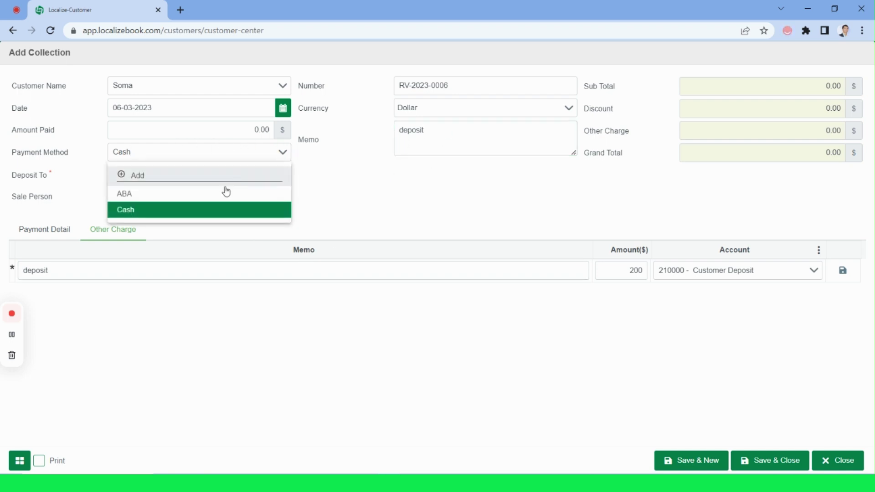
click(250, 197)
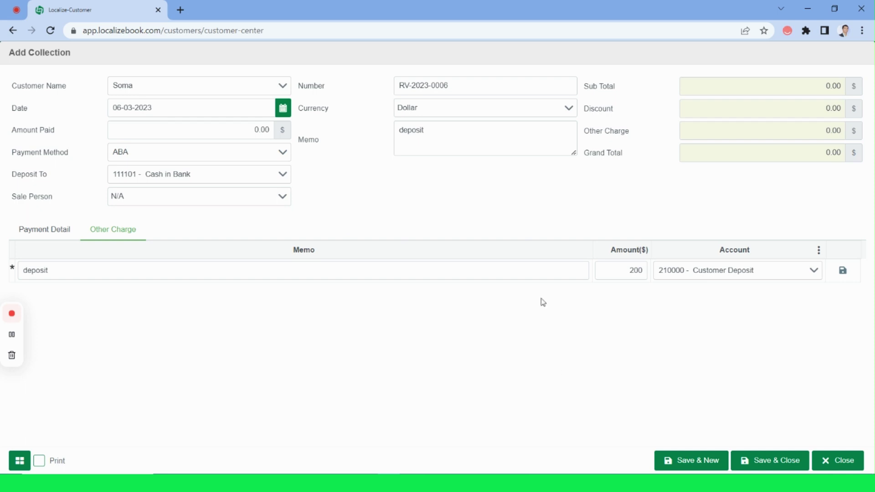
Step: Save and close the customer's deposit collection
click(775, 458)
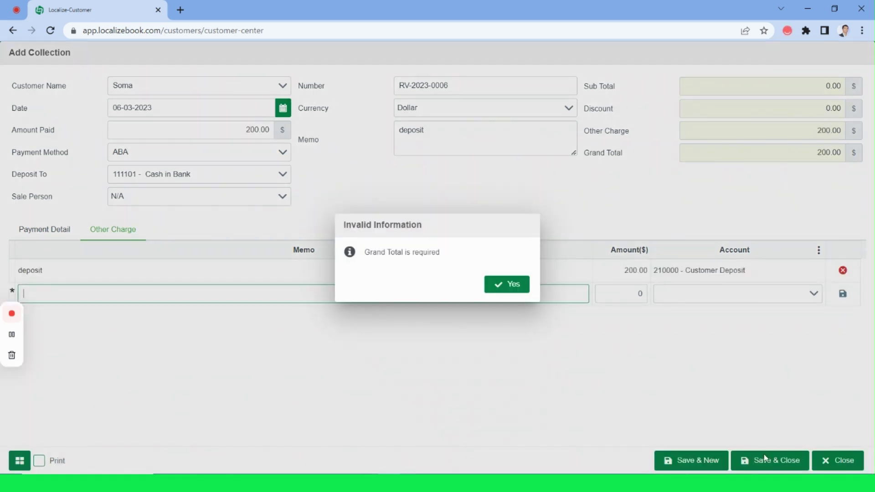
click(513, 285)
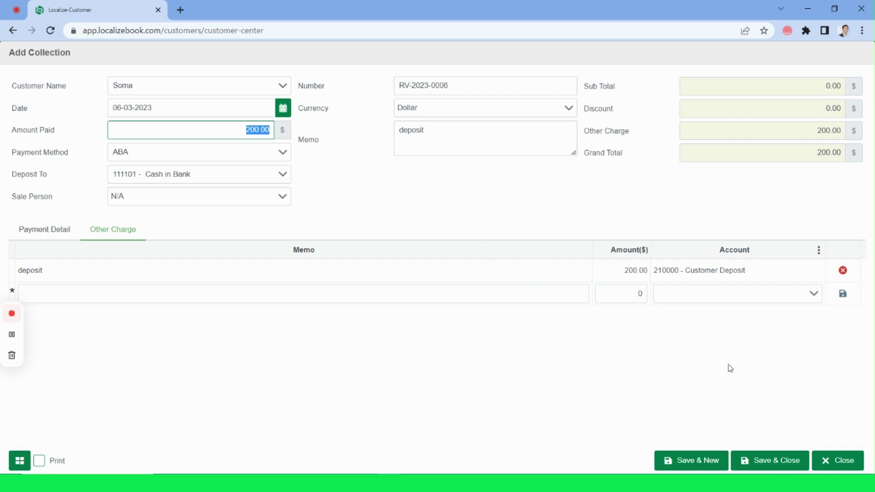
click(776, 460)
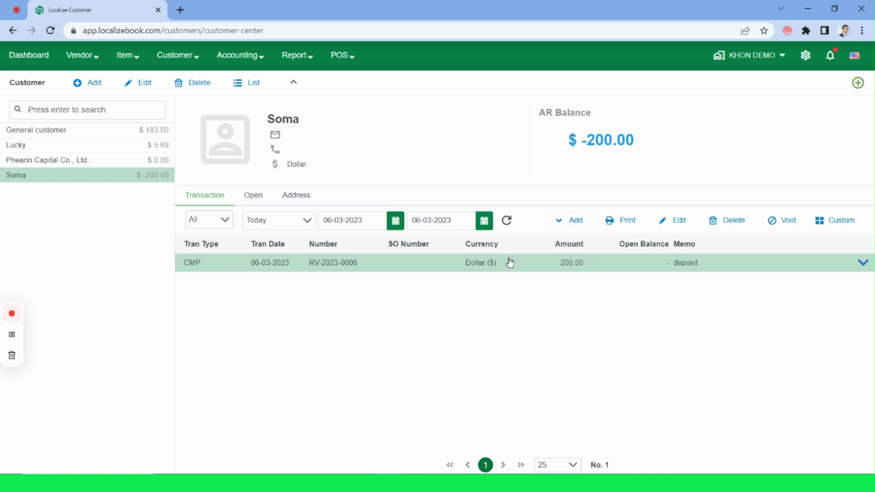
Step: Start a new invoice for the customer who made the deposit
drag(12, 336, 16, 260)
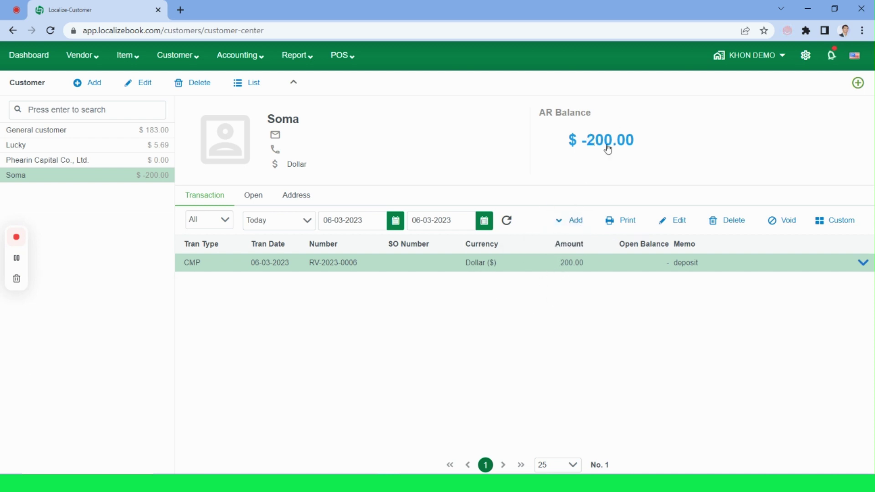
click(568, 220)
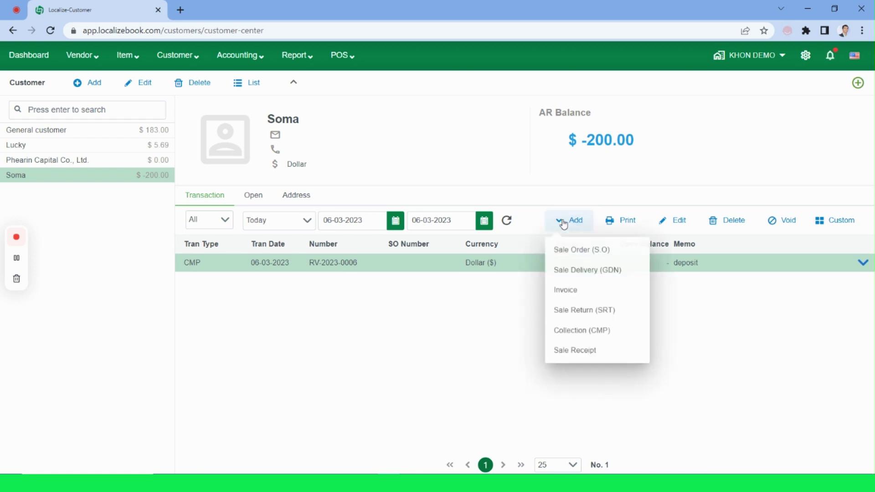
click(577, 294)
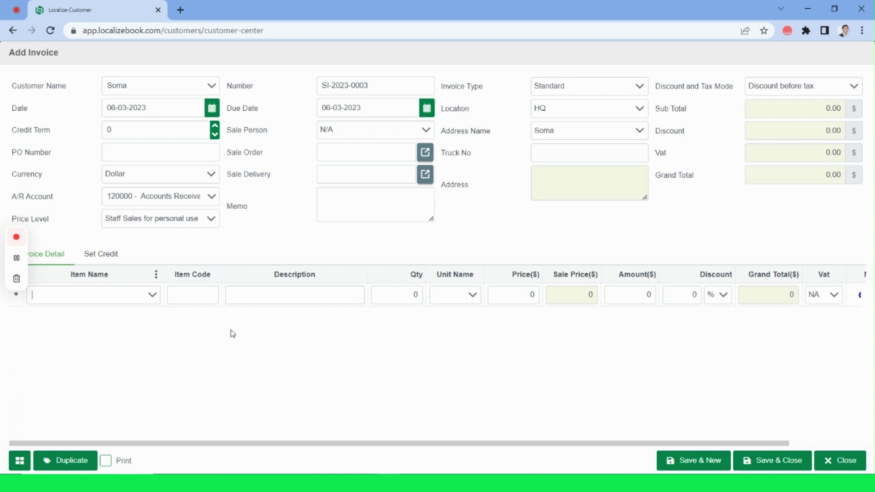
Step: Add a Trucking line to the invoice with quantity 1 and price 200, and save the line
click(151, 298)
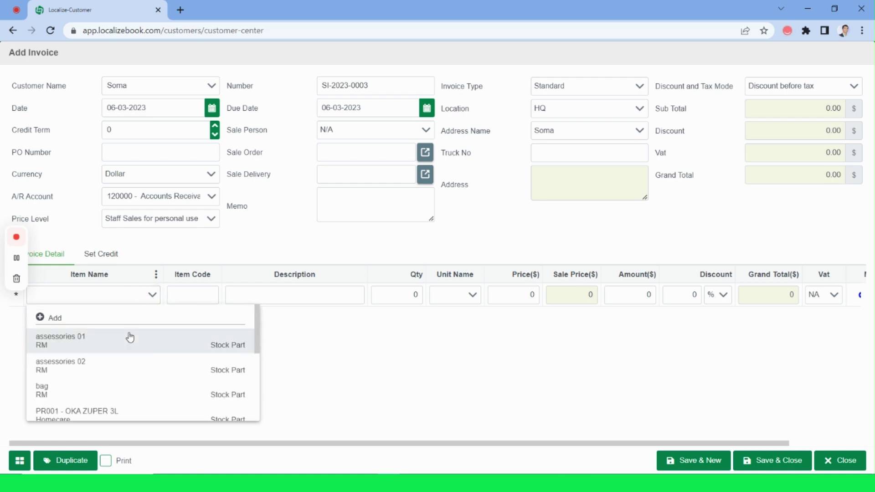
scroll(128, 339, down, 5)
click(418, 295)
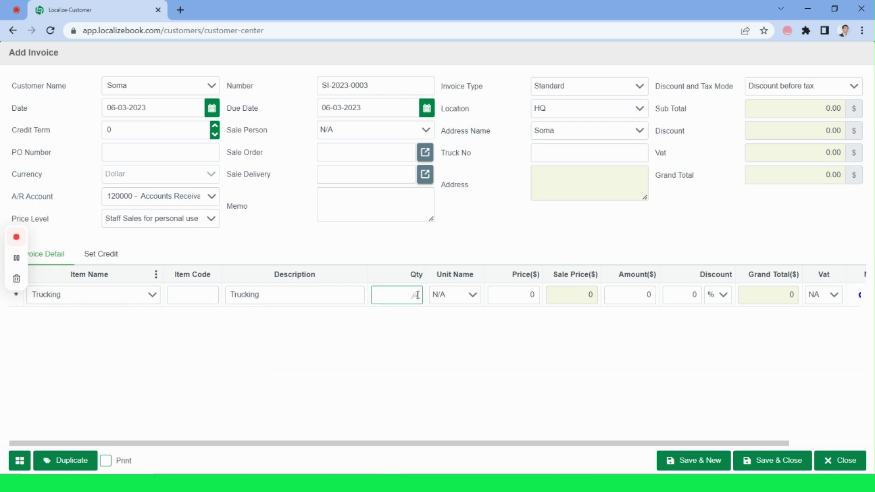
text(1)
click(523, 295)
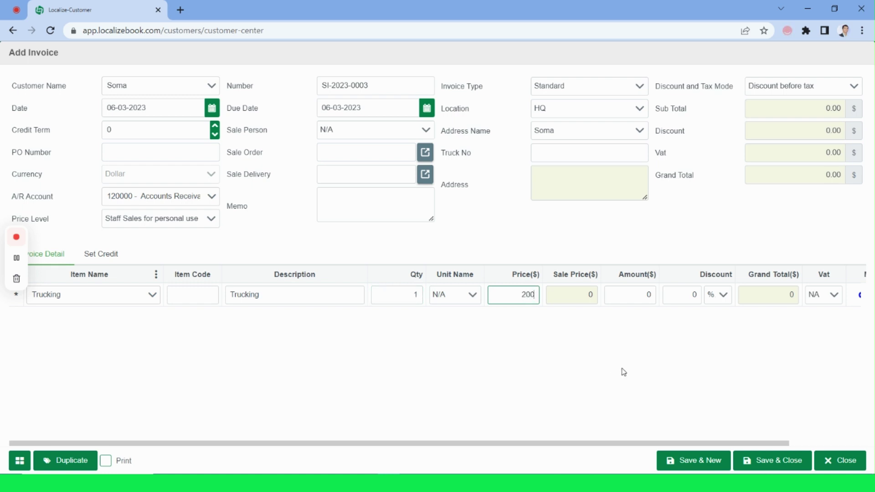
click(621, 400)
drag(597, 445, 668, 445)
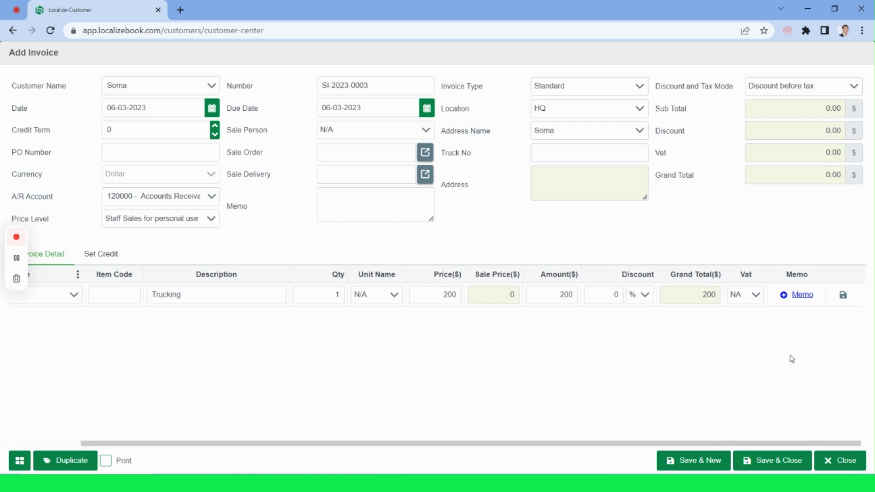
click(843, 295)
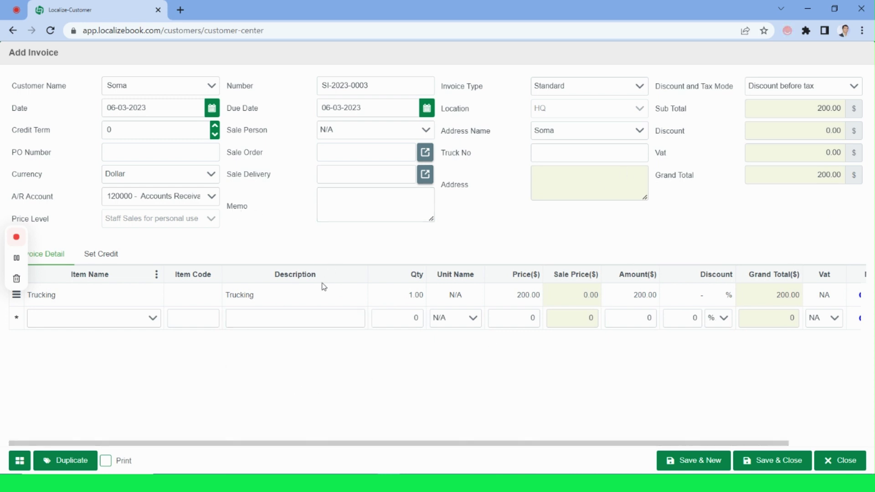
Step: Copy the description "Trucking" from the invoice line into the invoice's memo
click(279, 293)
drag(279, 292, 224, 298)
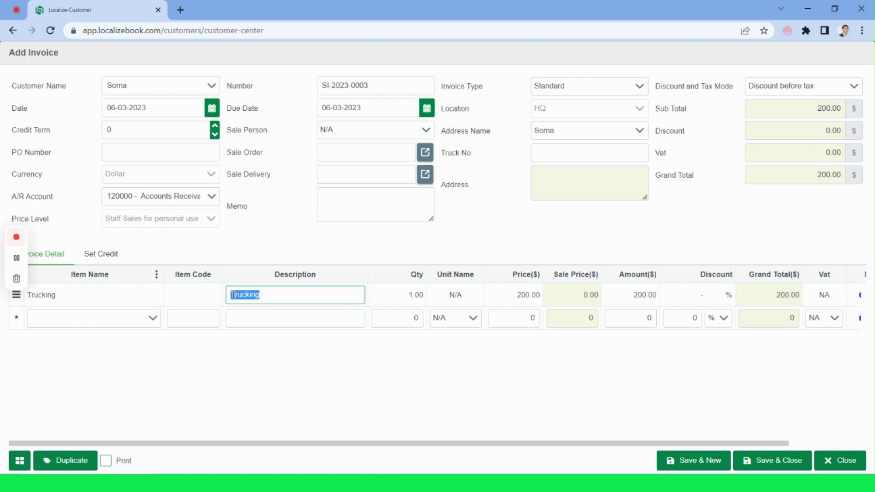
key(ctrl+c)
click(348, 207)
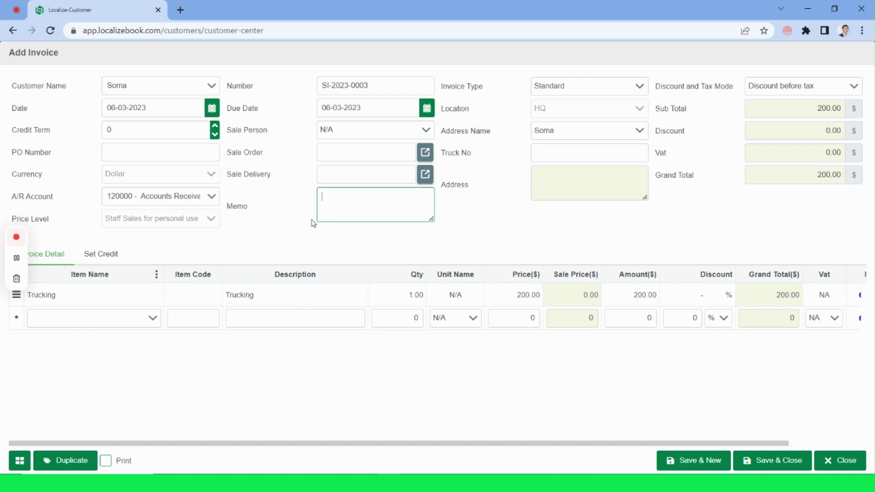
key(ctrl+v)
Step: Apply the customer's deposit credit to the invoice, then save and close it
click(101, 257)
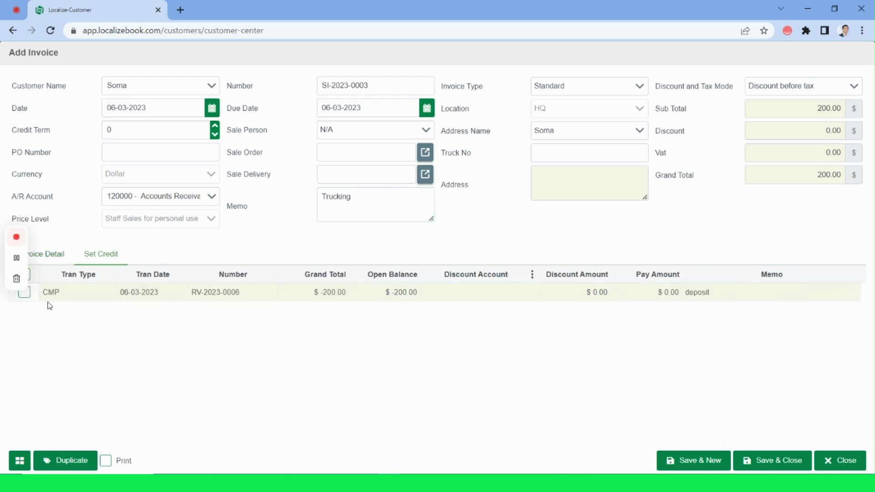
click(24, 294)
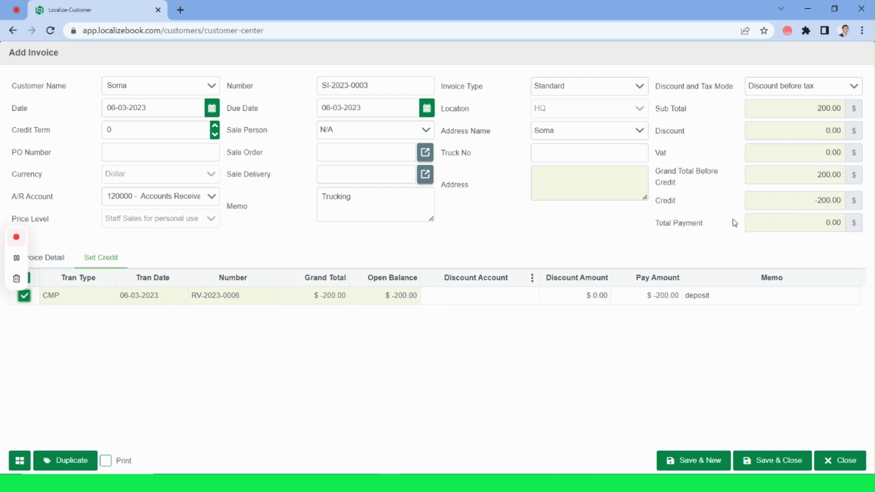
click(781, 461)
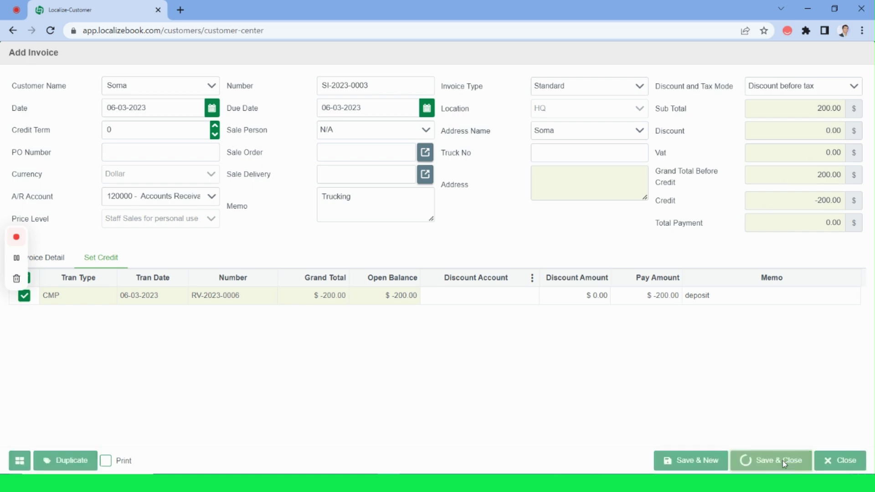